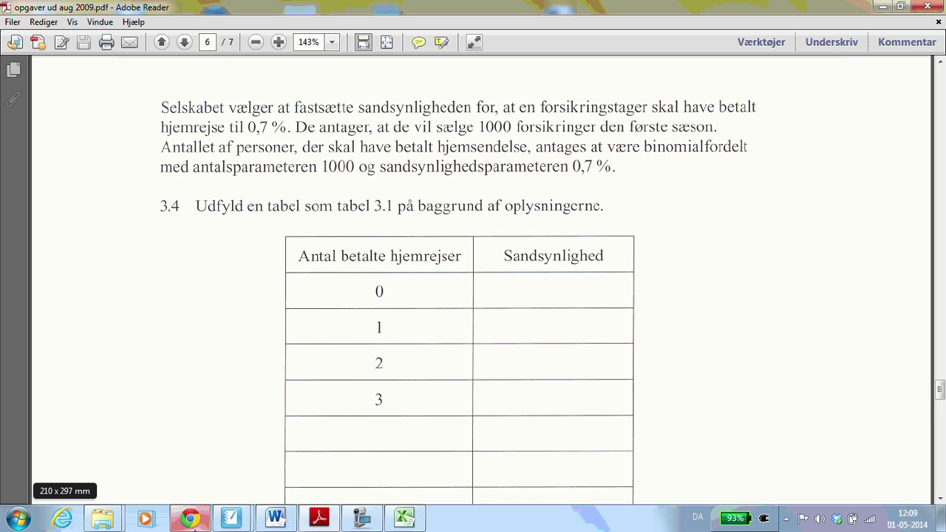
# Review the binomial distribution formula on the Danish Wikipedia page alongside the parameters given for exercise 3.4 in the PDF
pyautogui.click(190, 519)
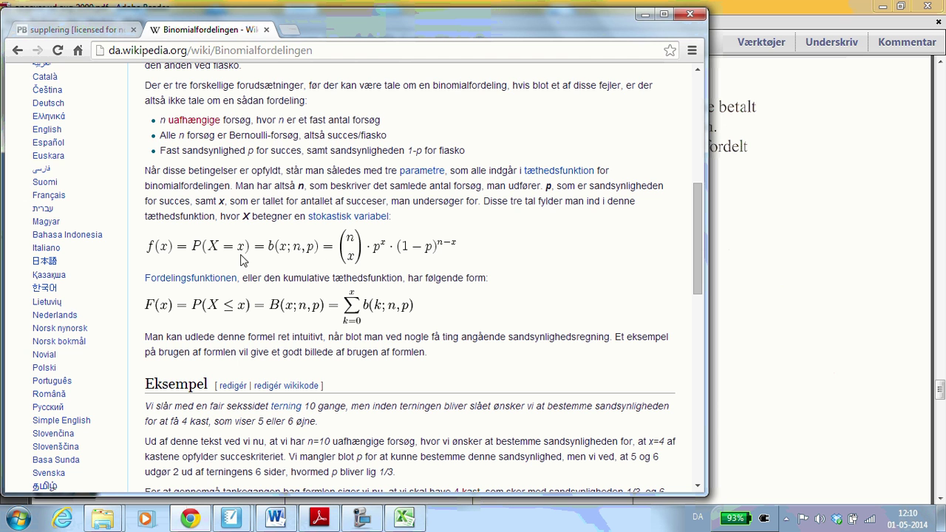
pyautogui.click(773, 277)
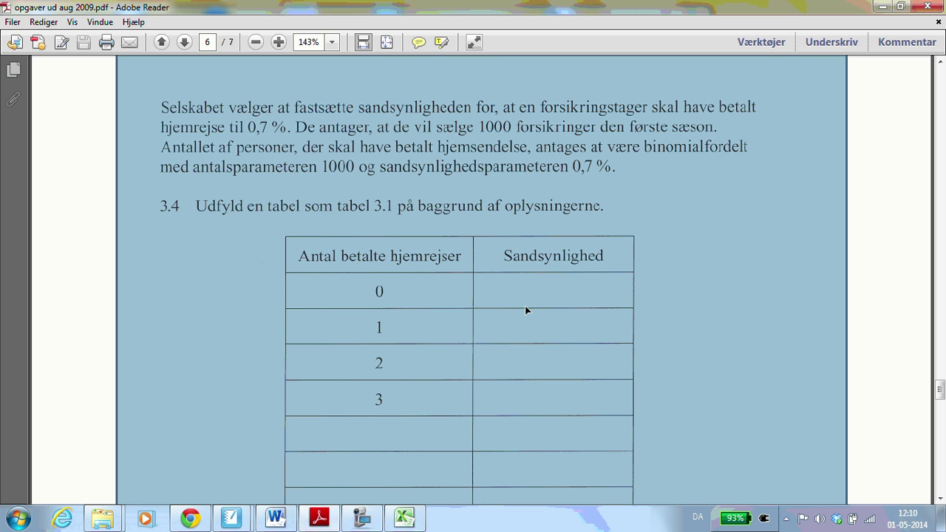
pyautogui.click(881, 7)
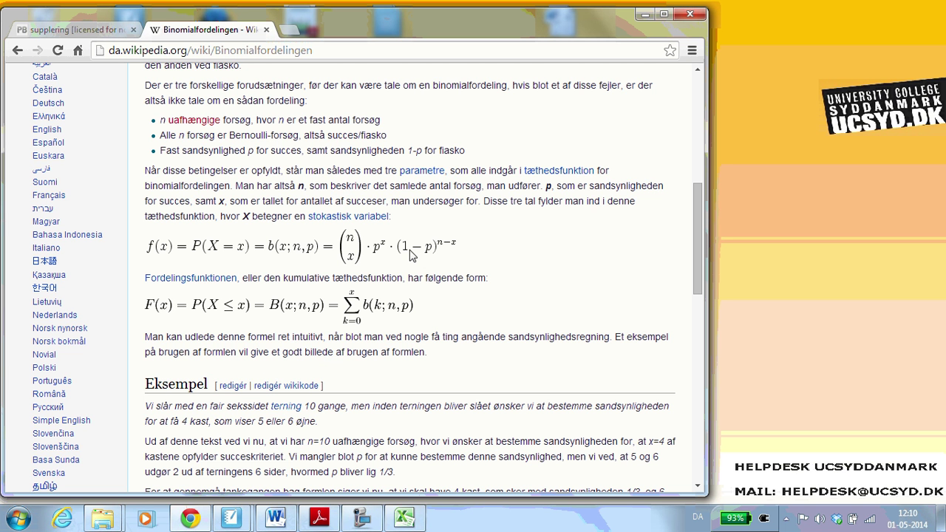
pyautogui.click(326, 521)
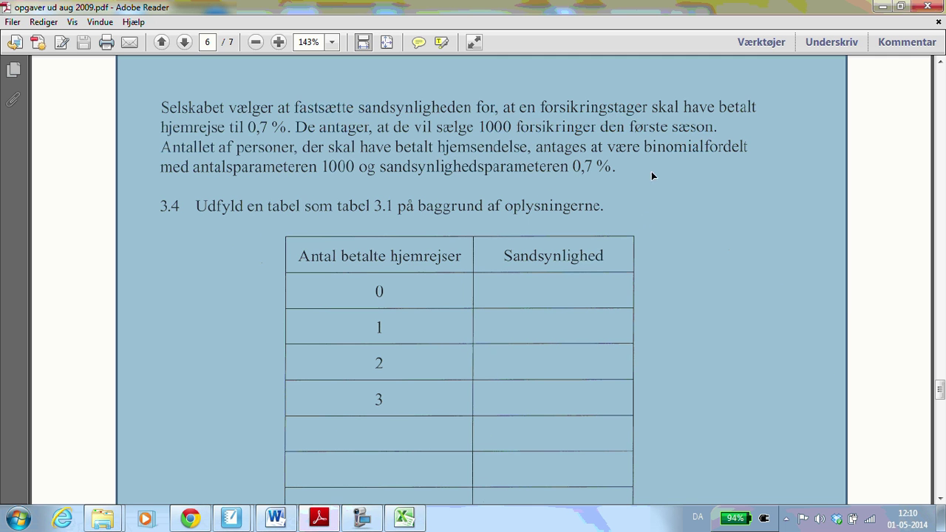
pyautogui.click(880, 220)
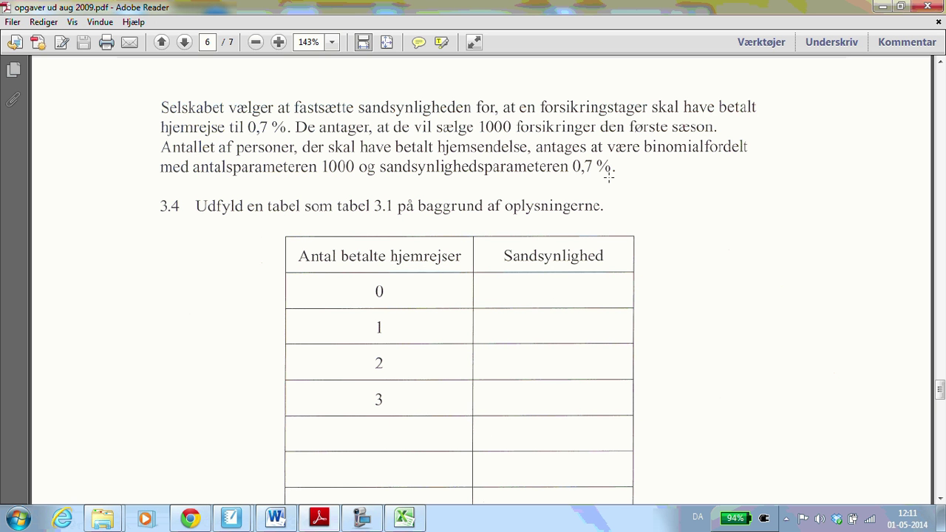
# Minimize the PDF and browser windows and switch to the empty Excel workbook
pyautogui.click(881, 7)
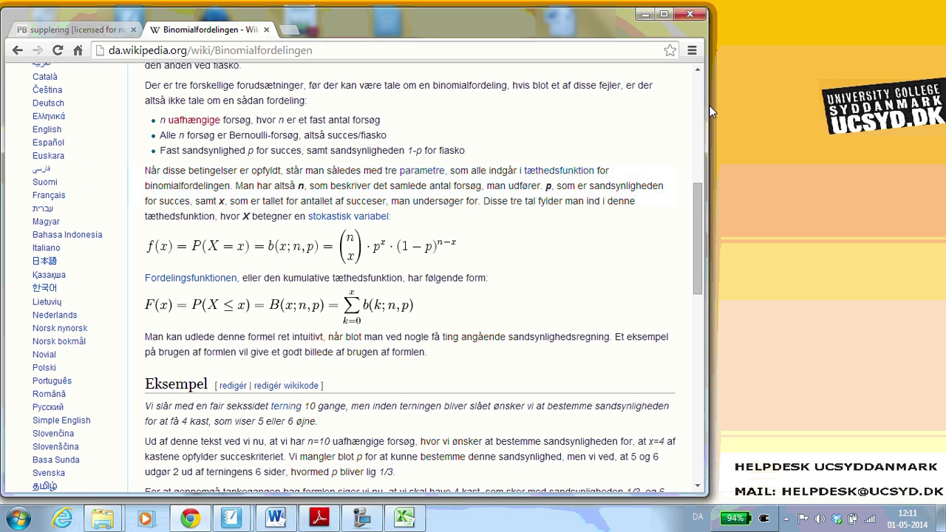
pyautogui.click(645, 15)
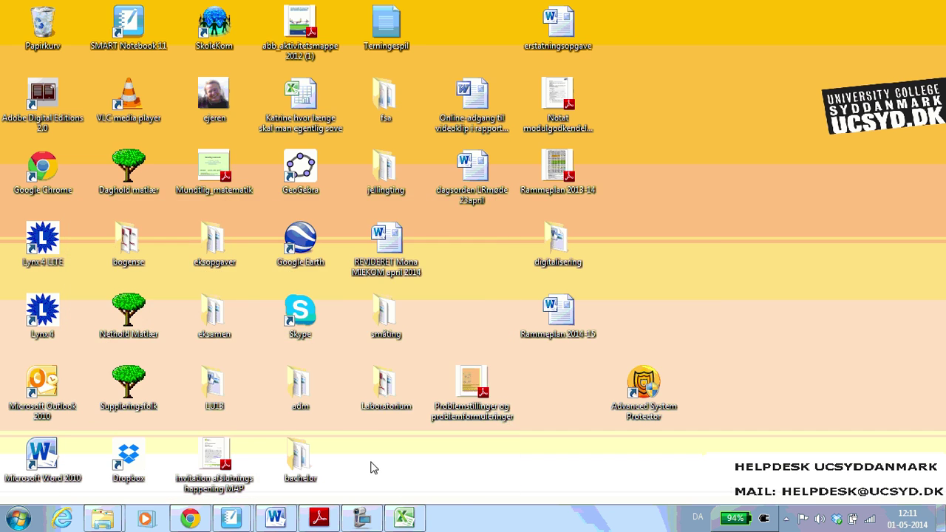
pyautogui.click(404, 517)
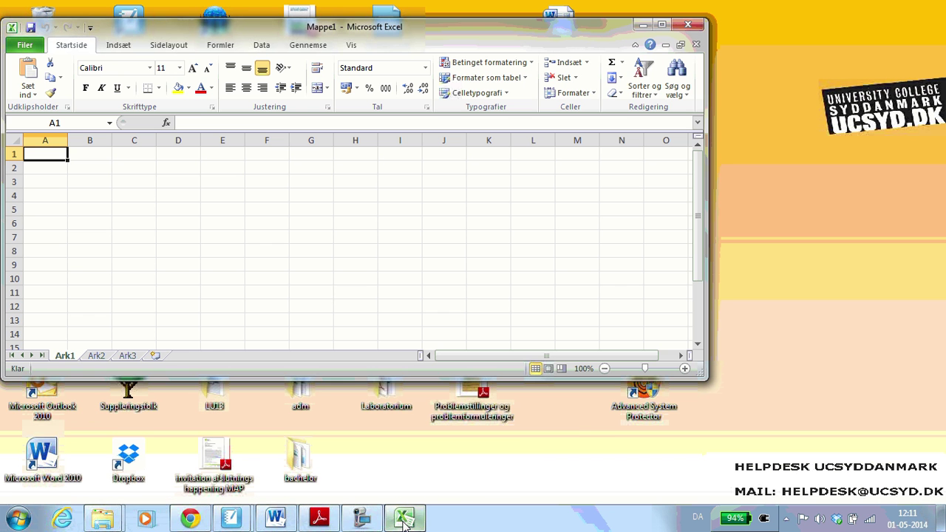
# Enter the heading "antal betalte" in D2 and widen column D to fit it
pyautogui.click(185, 169)
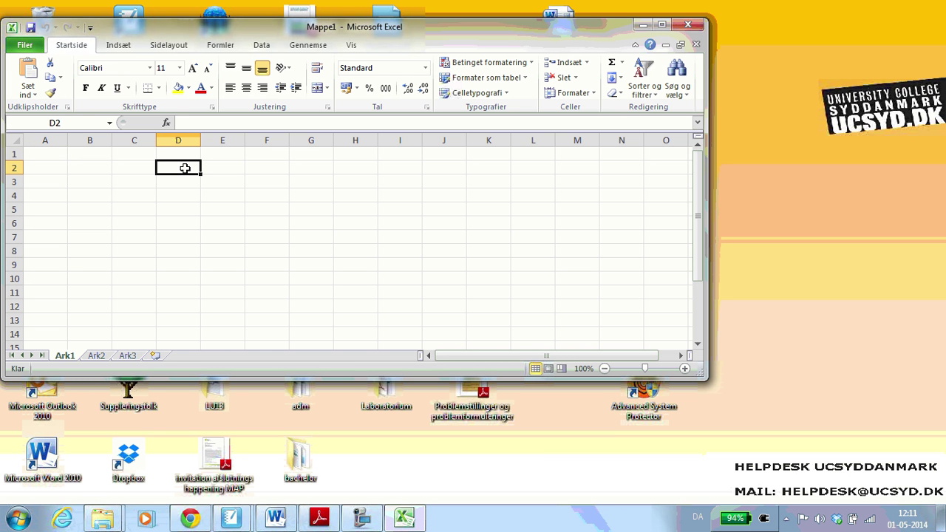
pyautogui.write('an')
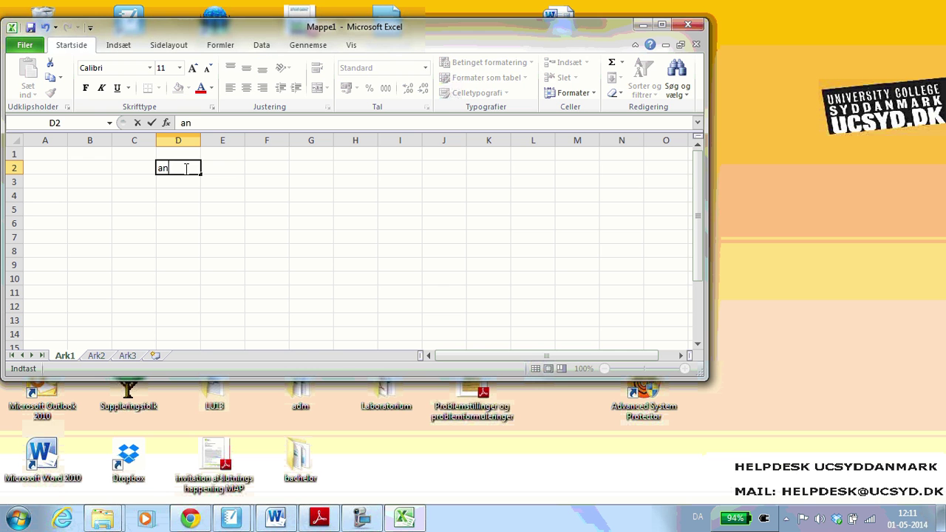
pyautogui.write('tal betalte')
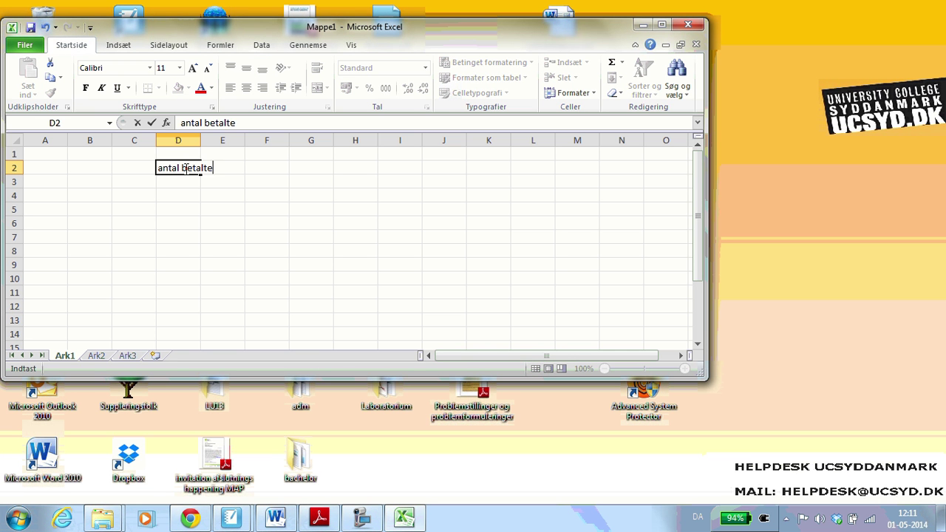
pyautogui.press('Return')
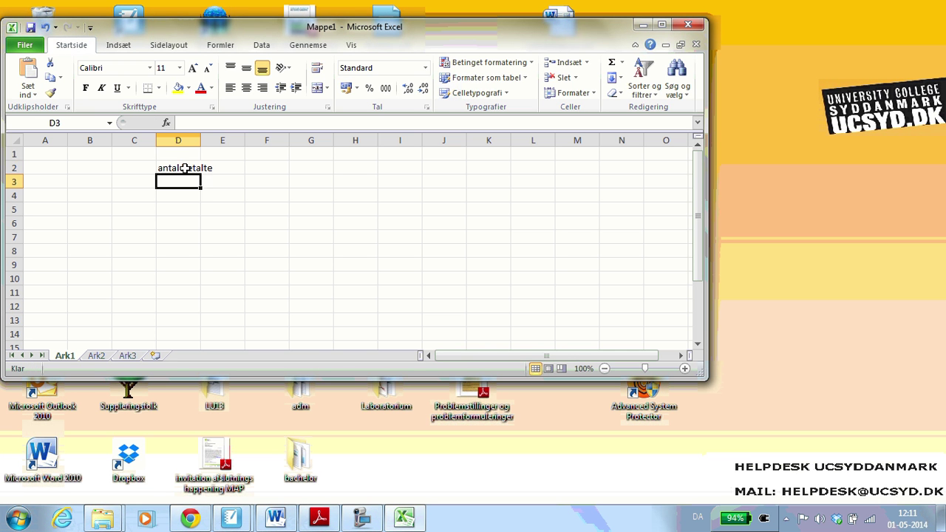
pyautogui.moveTo(200, 141); pyautogui.dragTo(232, 142)
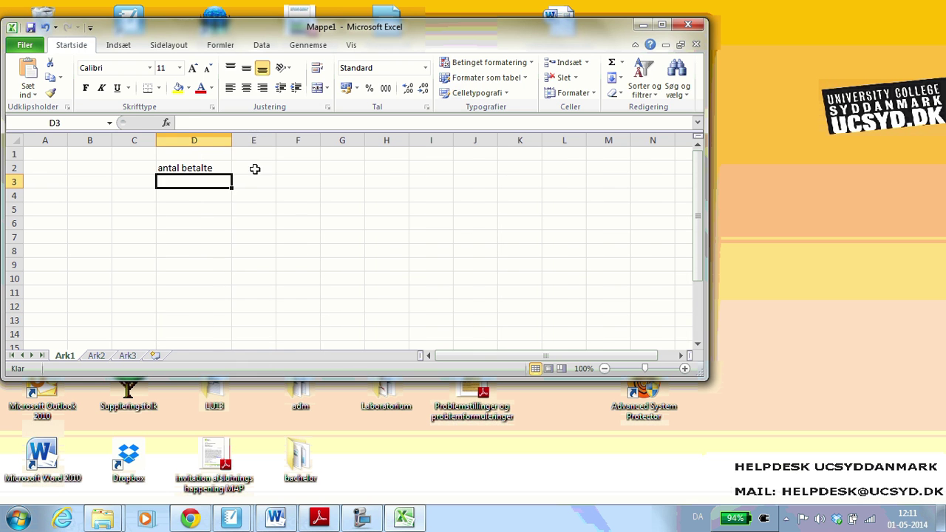
# Enter the heading "sandsynlighed" in E2 and widen column E to fit it
pyautogui.click(256, 167)
pyautogui.write('sa')
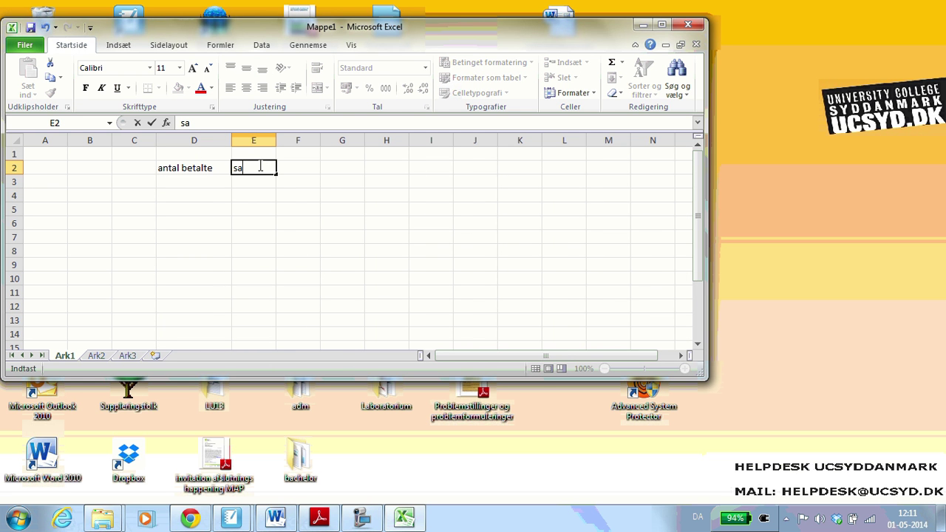
pyautogui.write('ndsynlighed')
pyautogui.press('Return')
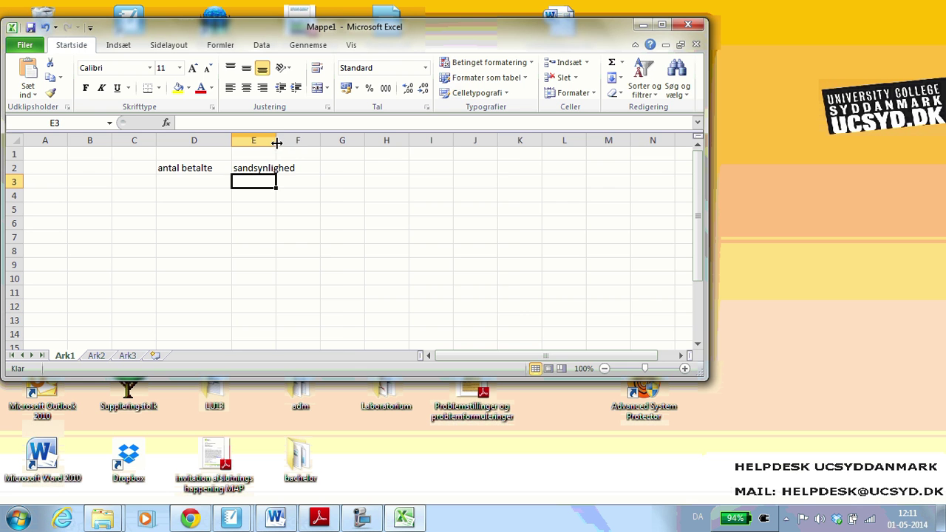
pyautogui.moveTo(276, 141); pyautogui.dragTo(309, 147)
# Enter 0, 1, 2 and 3 in D3:D6 and extend the series down to 20 in D23
pyautogui.click(194, 178)
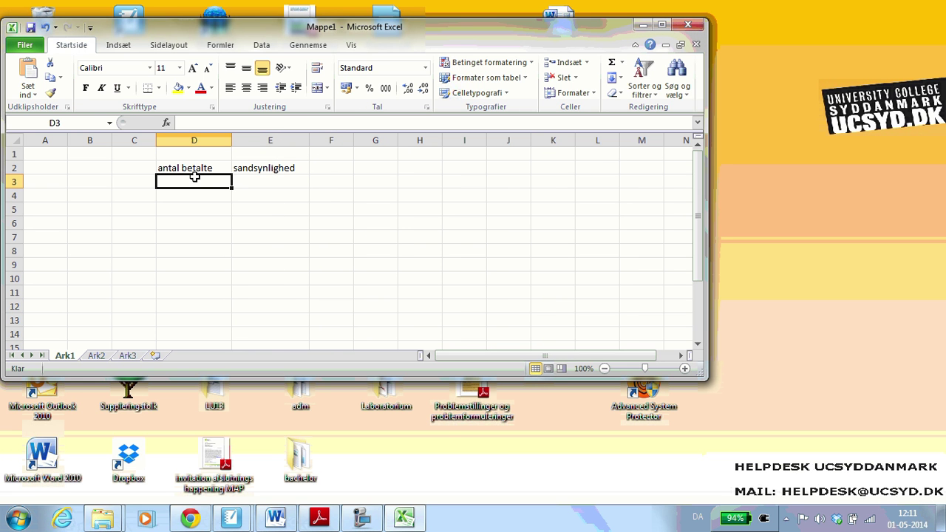
pyautogui.write('0')
pyautogui.press('Return')
pyautogui.write('1')
pyautogui.press('Return')
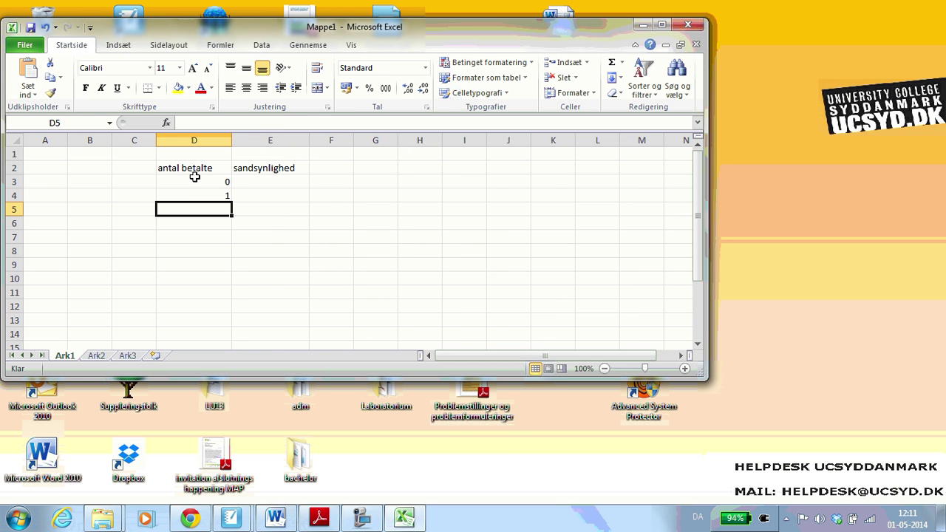
pyautogui.write('2')
pyautogui.press('Return')
pyautogui.write('3')
pyautogui.press('Return')
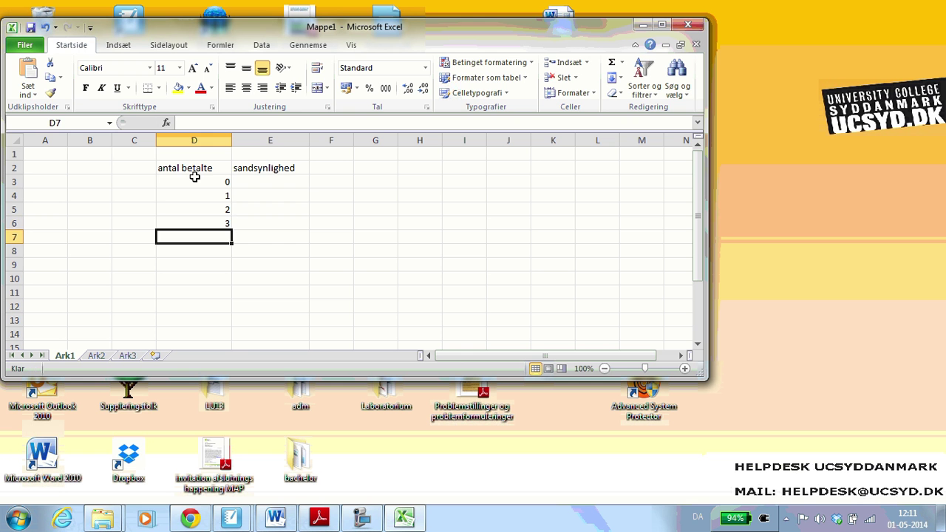
pyautogui.moveTo(209, 181); pyautogui.dragTo(238, 272)
pyautogui.scroll(5, 413, 262)
# Enter the formula =BINOMIALFORDELING(D3;1000;0,007;FALSK) in E3 to calculate the first probability
pyautogui.click(260, 183)
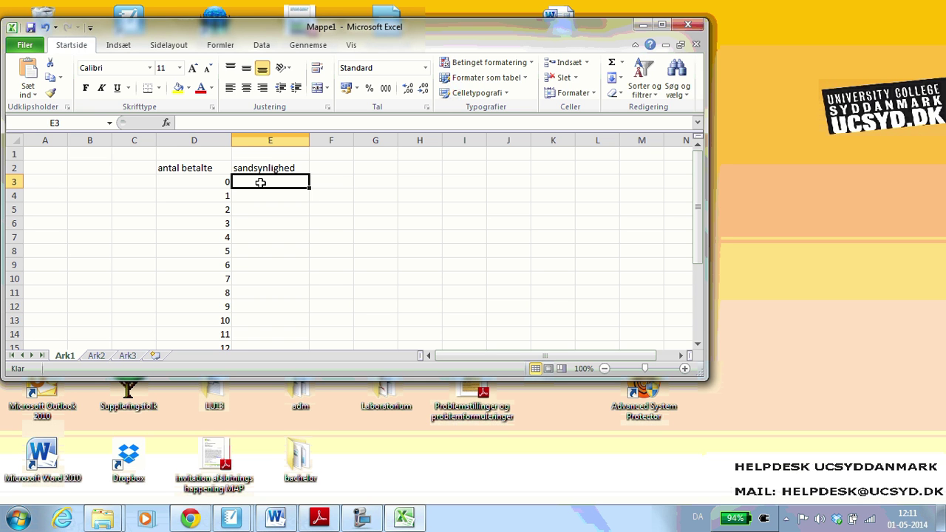
pyautogui.write('=')
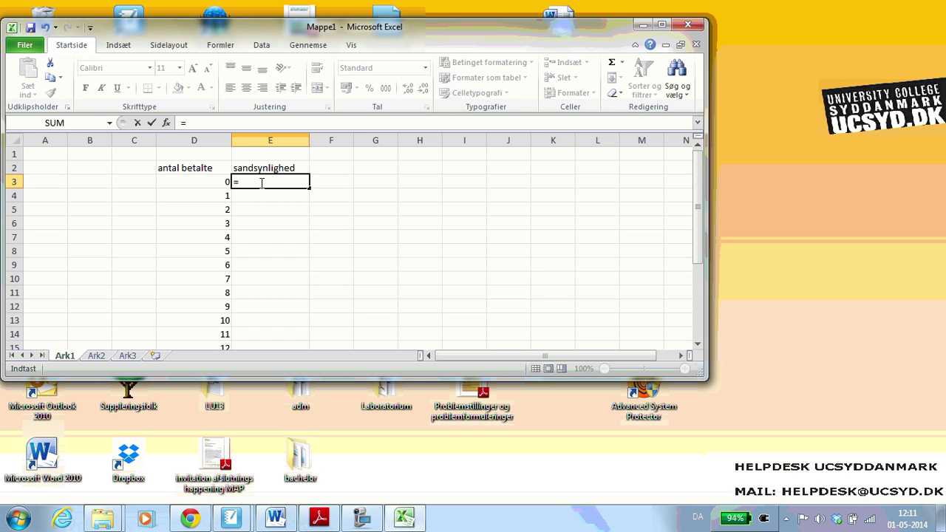
pyautogui.write('BIN')
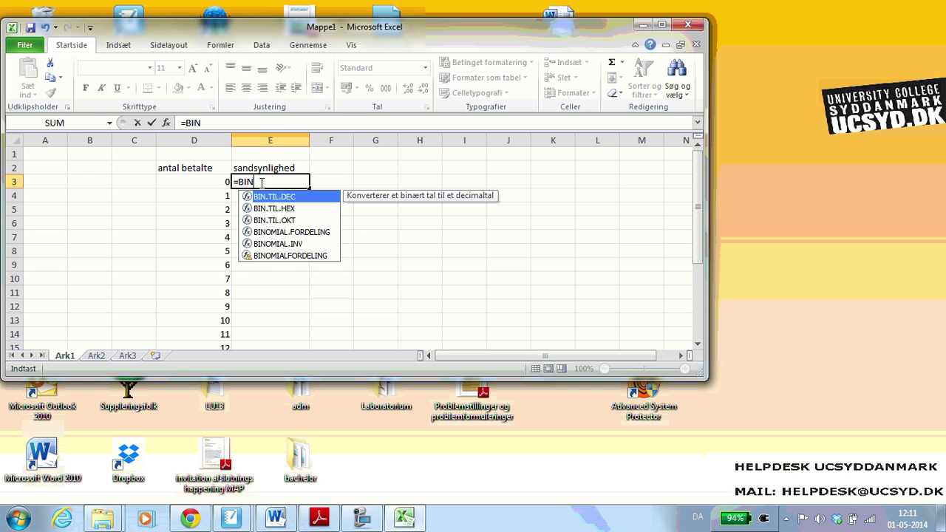
pyautogui.doubleClick(305, 255)
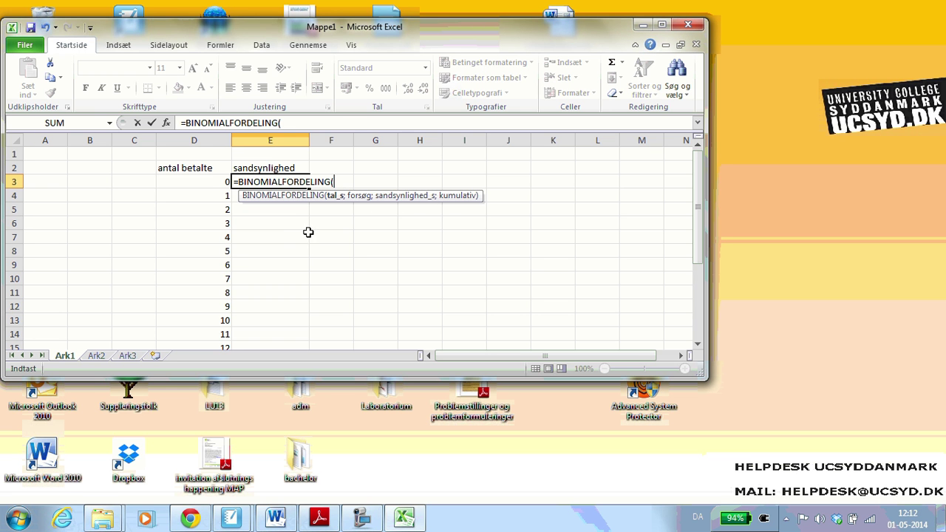
pyautogui.click(219, 181)
pyautogui.write(';')
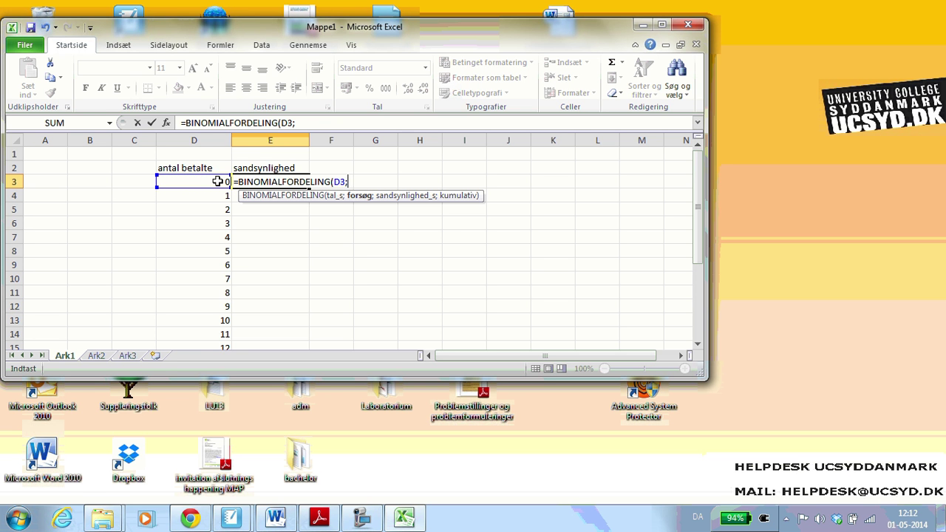
pyautogui.write('1000;')
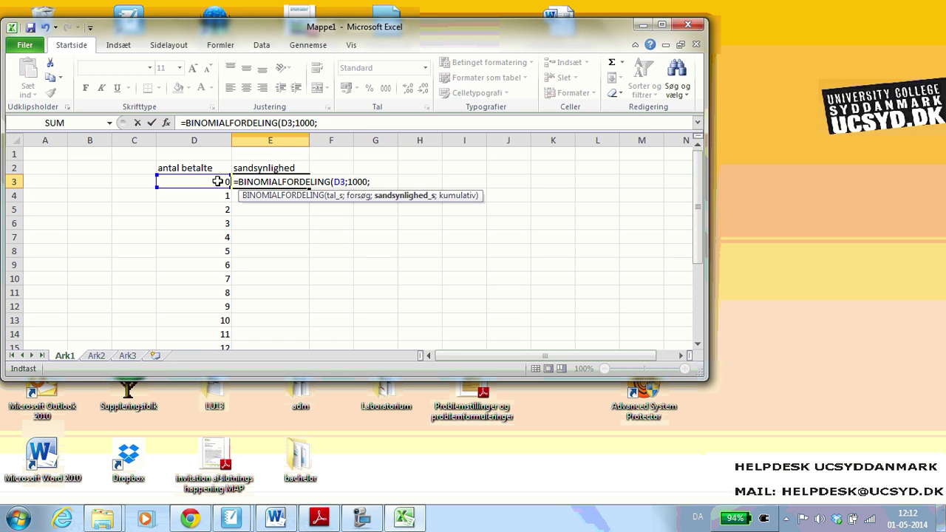
pyautogui.write('0,007;')
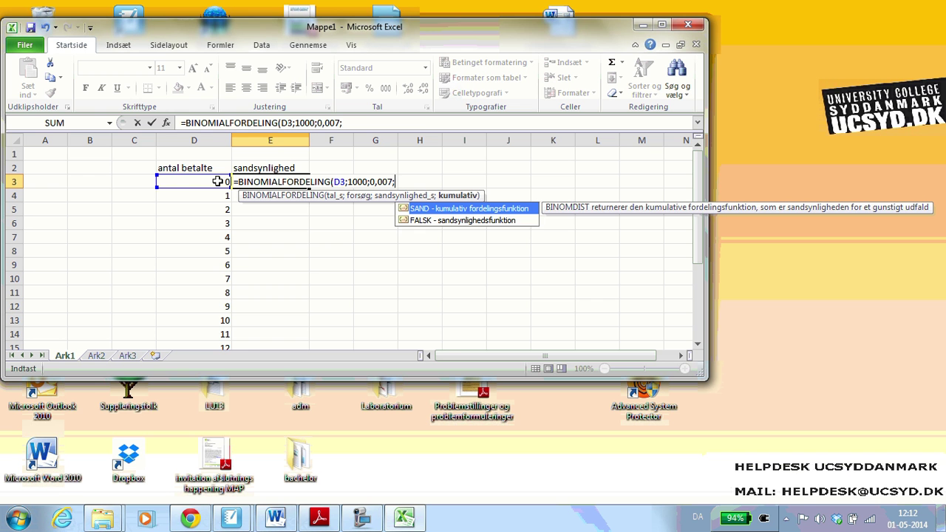
pyautogui.write('FA')
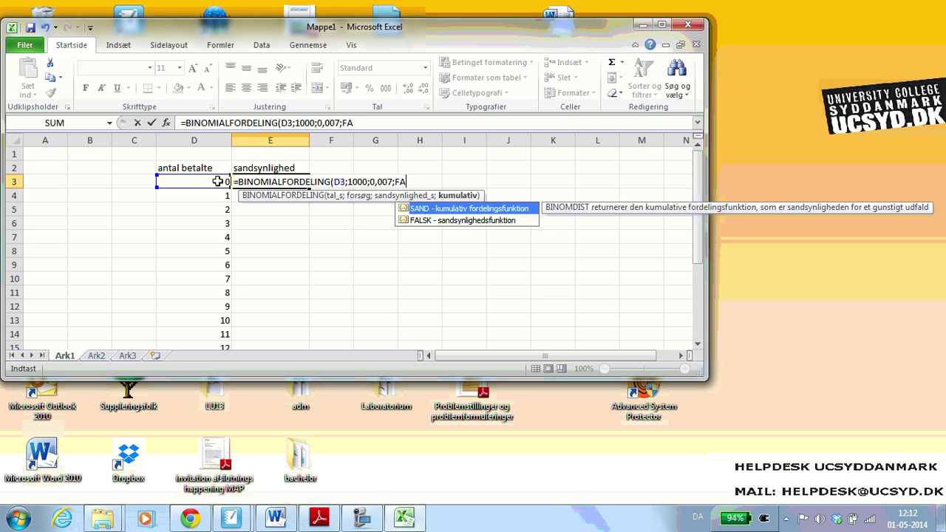
pyautogui.write('LSK)')
pyautogui.press('Return')
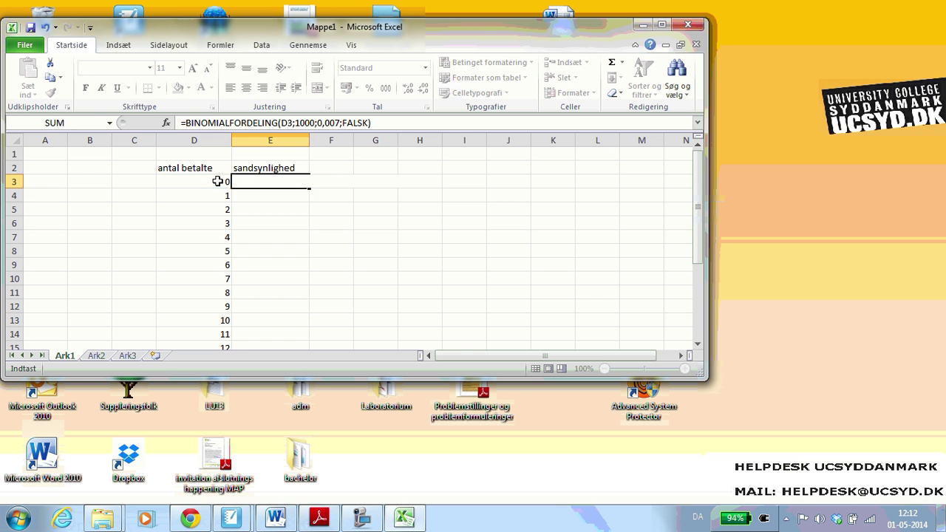
# Copy the probability formula from E3 down through E23, alongside the counts up to 20
pyautogui.click(274, 179)
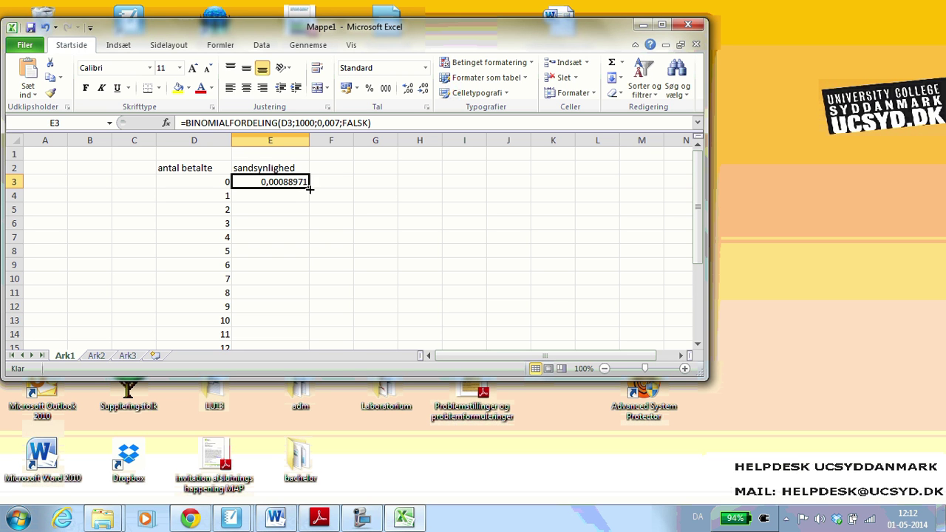
pyautogui.moveTo(310, 189); pyautogui.dragTo(303, 322)
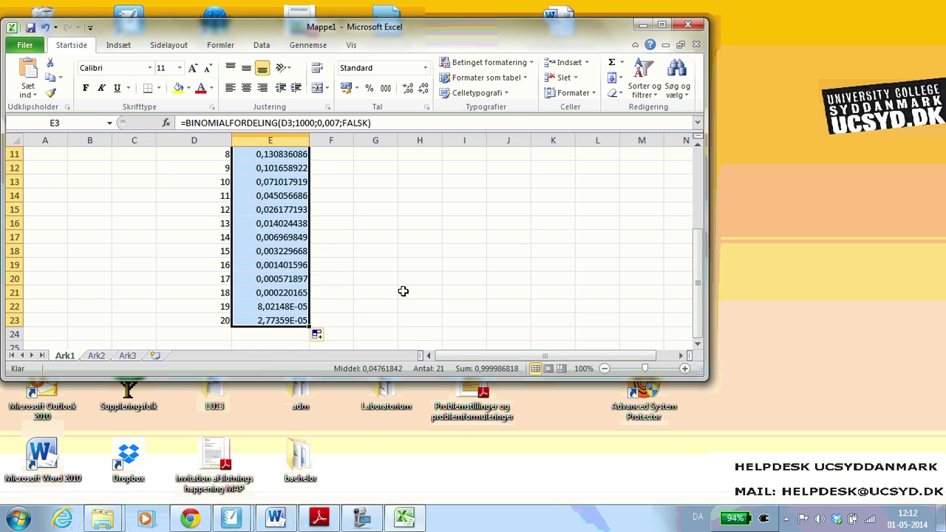
pyautogui.click(402, 291)
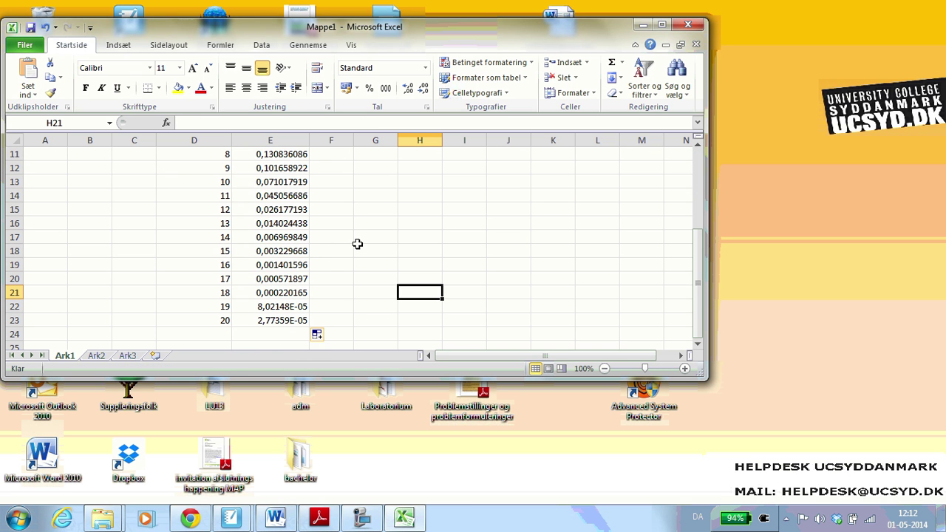
# Examine the probabilities across the table, especially around 6 and 7 paid trips, and inspect the copied formula in E4
pyautogui.scroll(3, 357, 244)
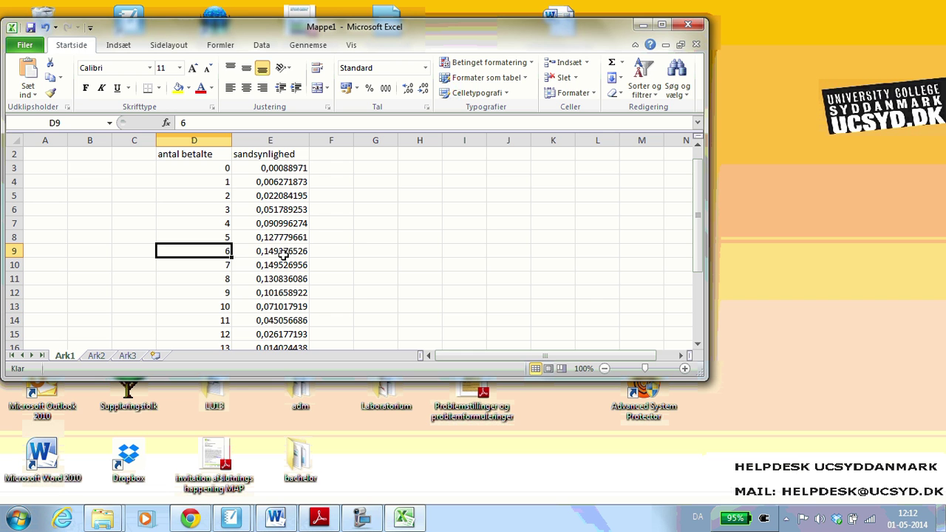
pyautogui.click(219, 265)
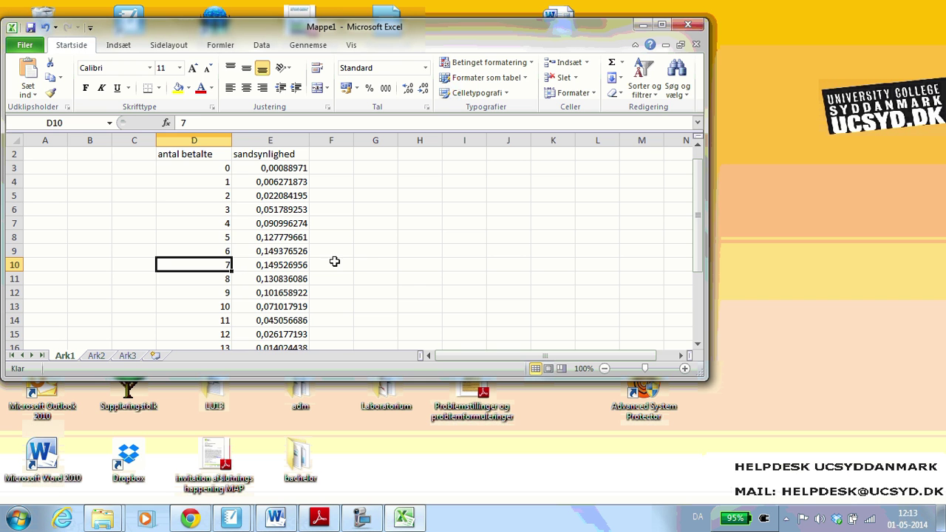
pyautogui.scroll(1, 357, 262)
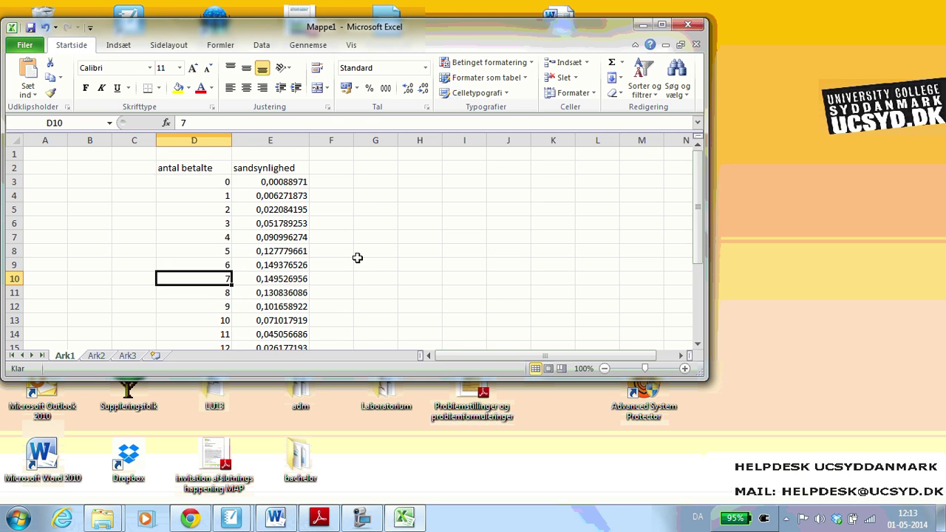
pyautogui.scroll(-6, 357, 257)
pyautogui.scroll(5, 358, 257)
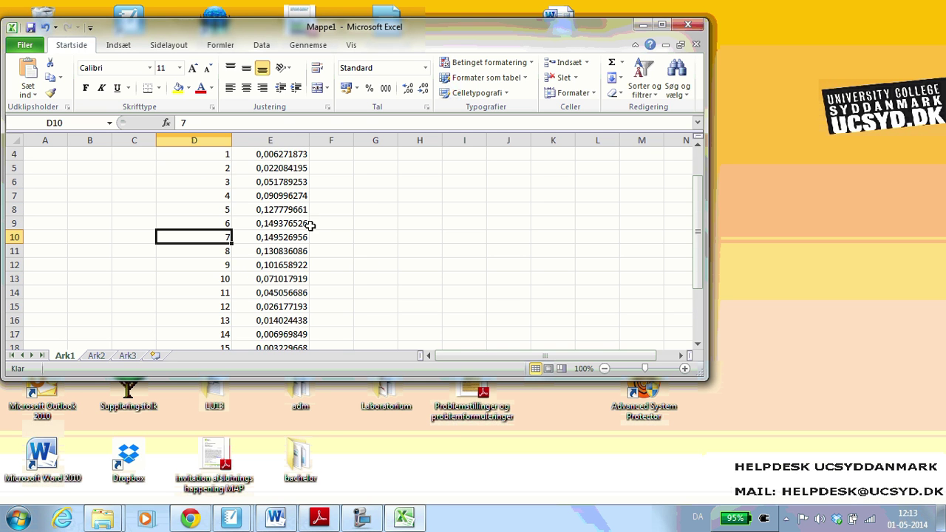
pyautogui.click(286, 154)
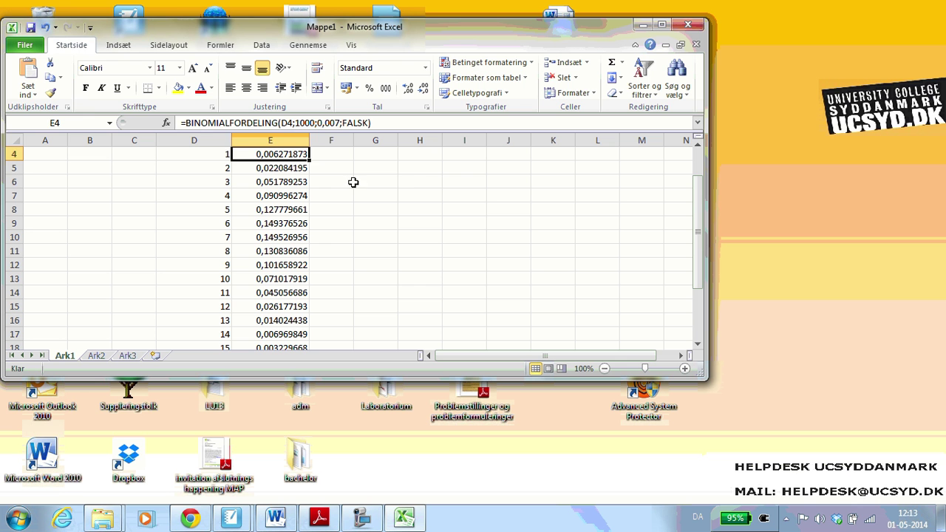
# Enter the formula =BINOMIALFORDELING(2;1000;0,16;FALSK) in H6 and check it in the cell
pyautogui.click(408, 185)
pyautogui.write('=')
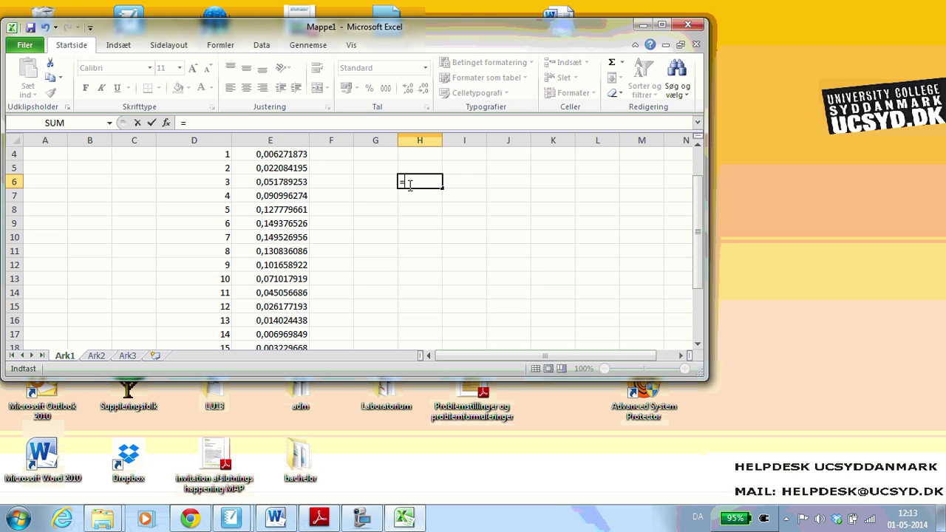
pyautogui.write('BIN(')
pyautogui.press('BackSpace')
pyautogui.doubleClick(450, 255)
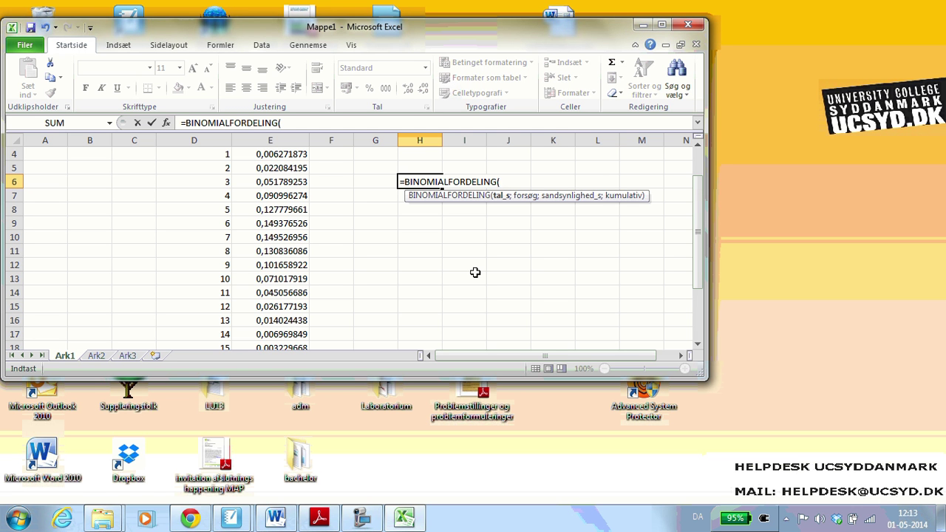
pyautogui.write('2;')
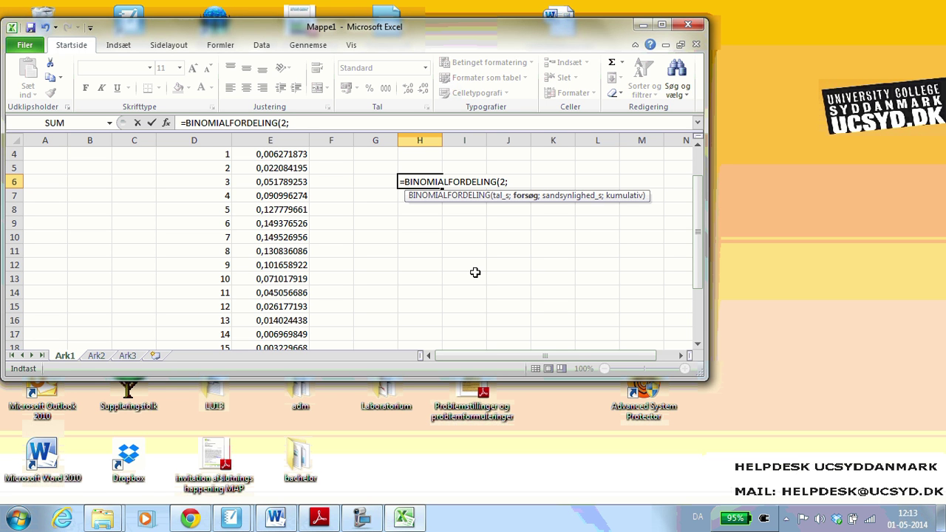
pyautogui.write('1000;')
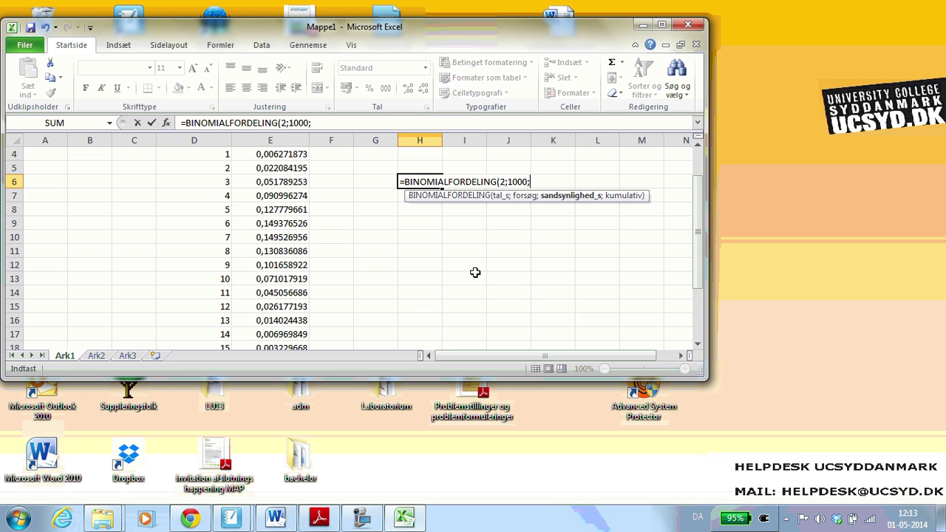
pyautogui.write('0,16;')
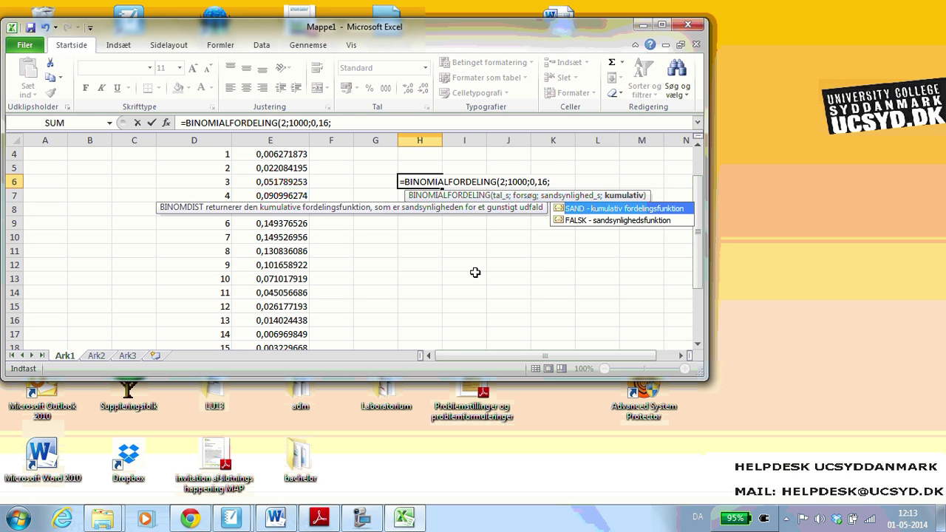
pyautogui.write('FALSK)')
pyautogui.press('Return')
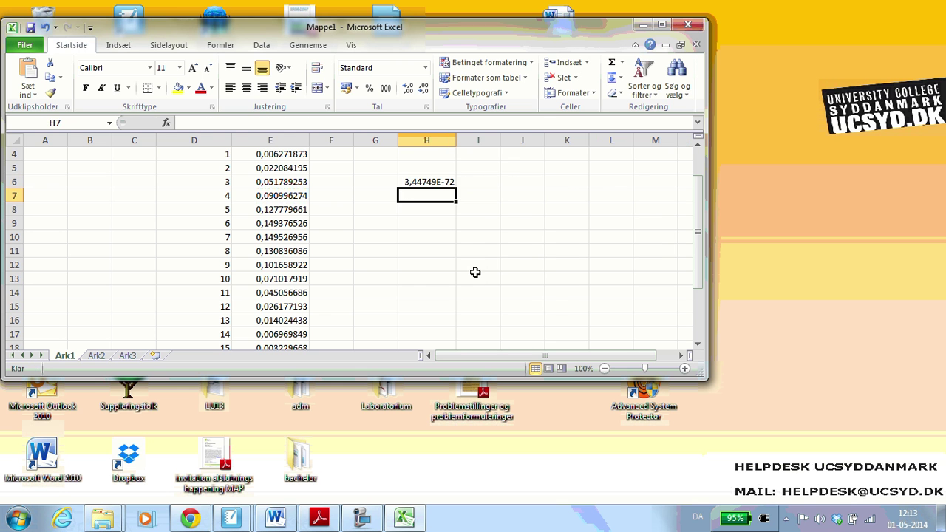
pyautogui.click(429, 181)
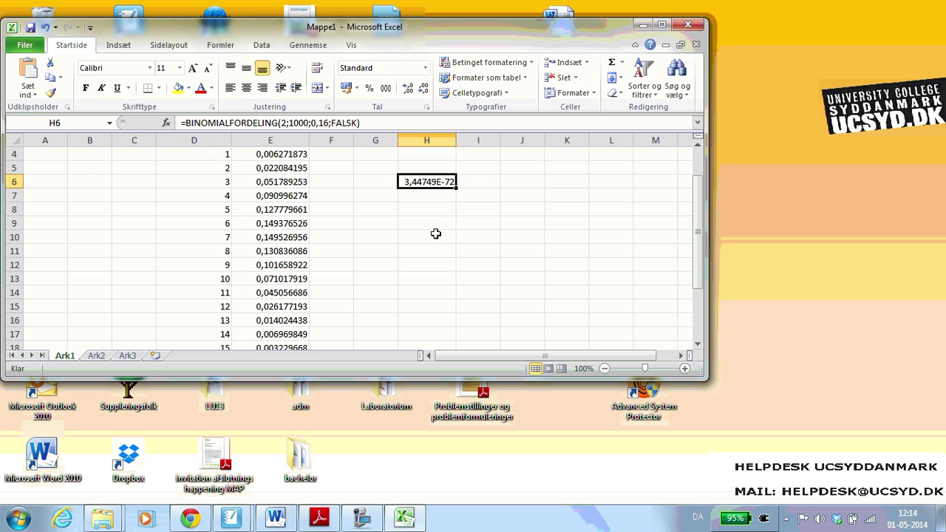
pyautogui.click(427, 215)
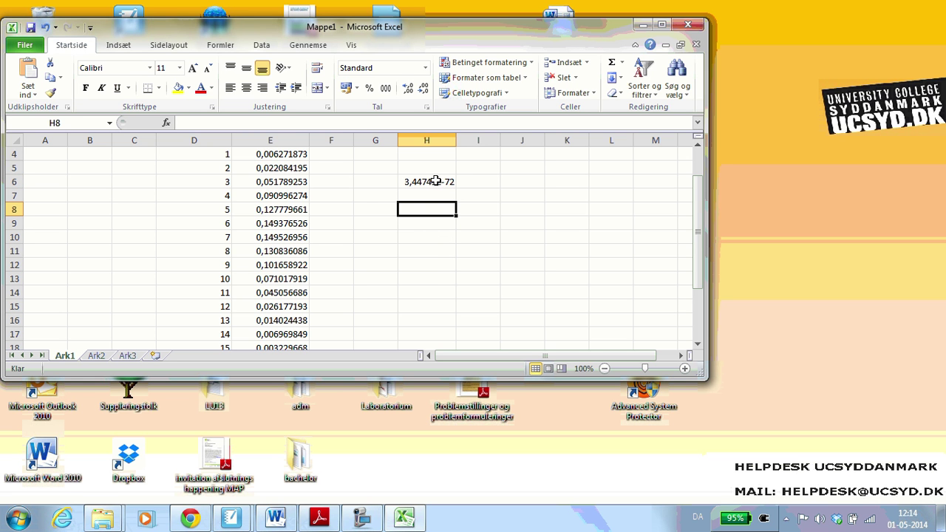
# Change the cumulative argument of the binomial formula in E4 to SAND
pyautogui.click(285, 169)
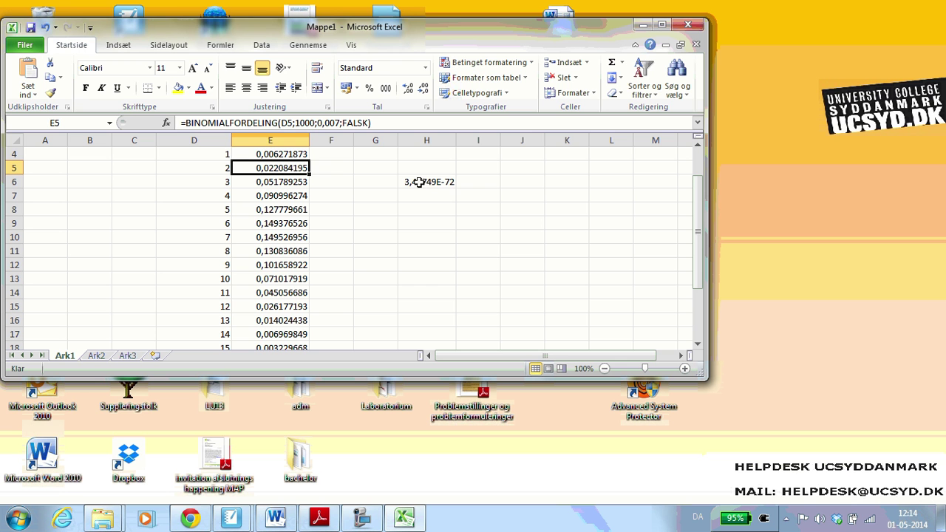
pyautogui.click(293, 154)
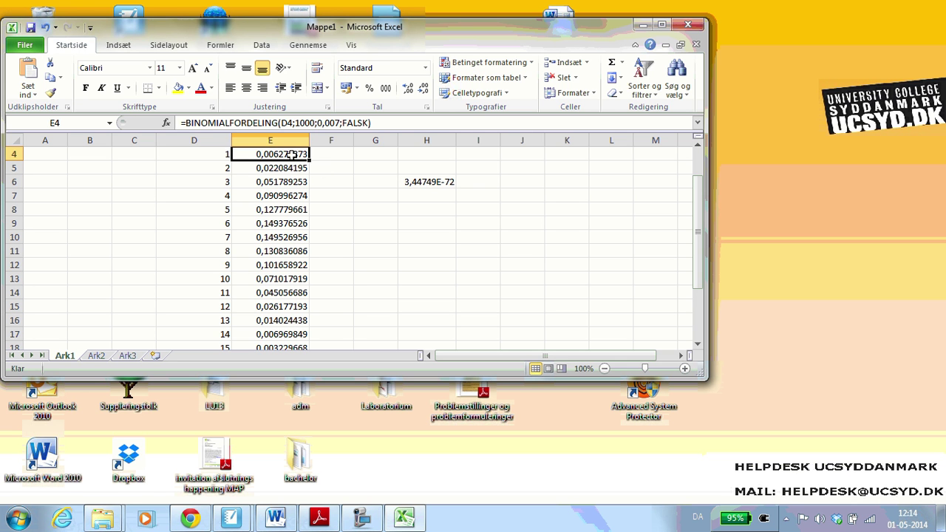
pyautogui.click(369, 123)
pyautogui.press('BackSpace')
pyautogui.press('BackSpace')
pyautogui.press('BackSpace')
pyautogui.press('BackSpace')
pyautogui.press('BackSpace')
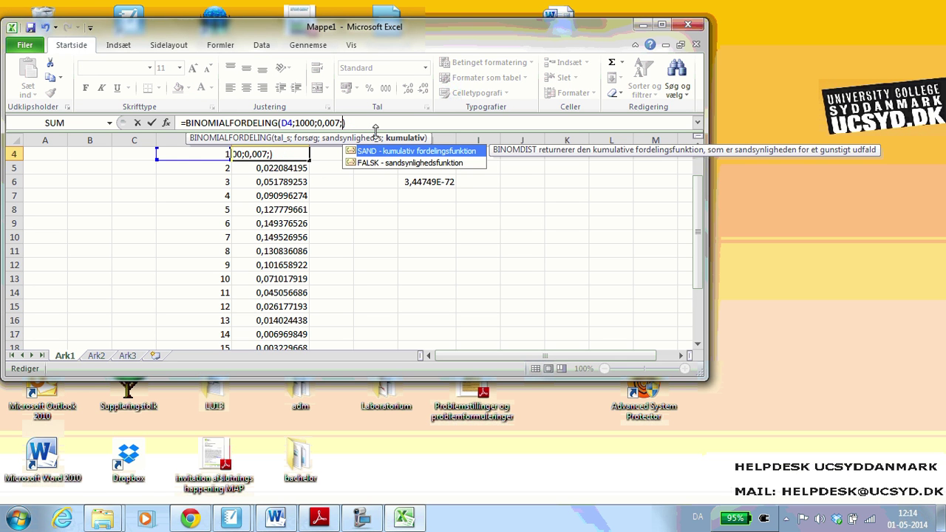
pyautogui.write('FALSK')
pyautogui.press('Return')
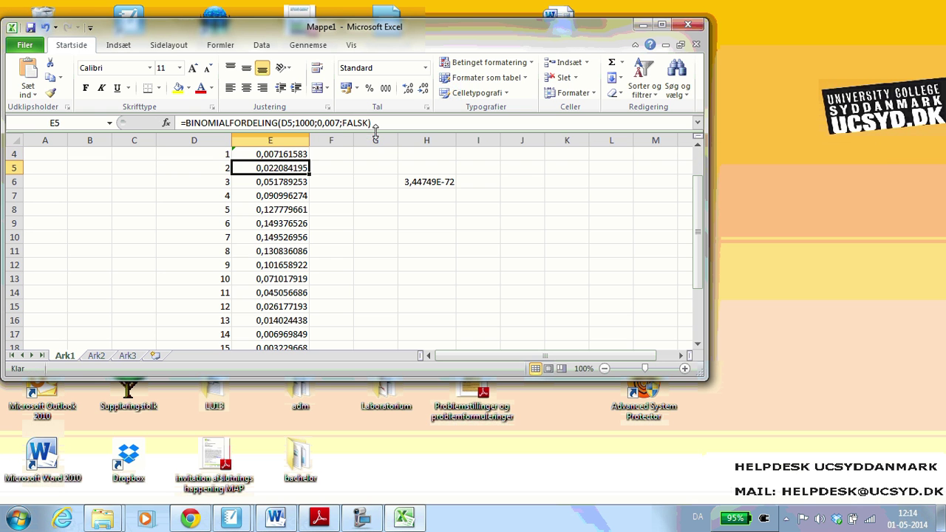
# Copy the cumulative formula from E4 down through E23
pyautogui.click(303, 154)
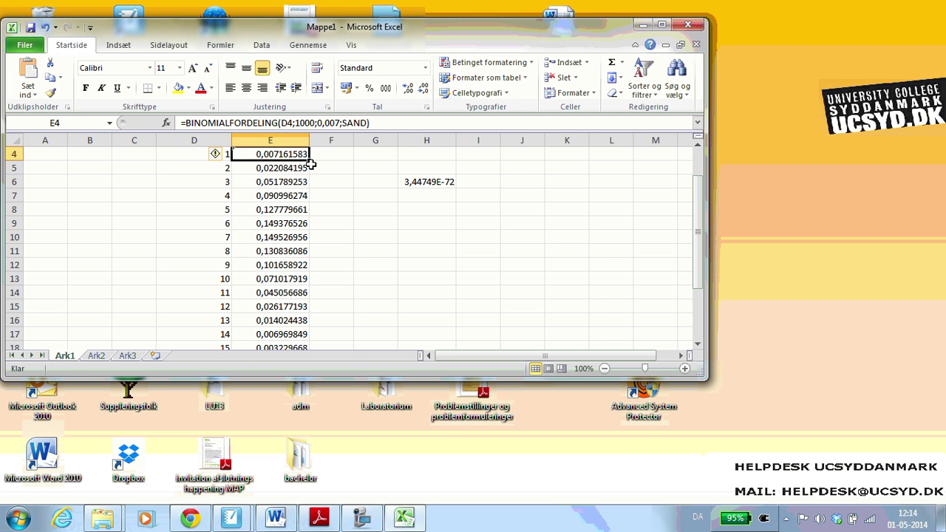
pyautogui.moveTo(310, 161); pyautogui.dragTo(294, 332)
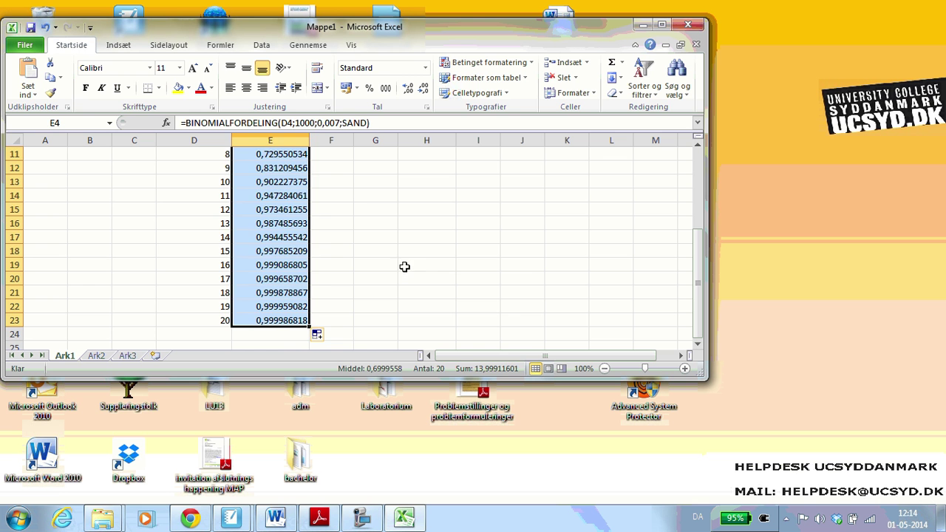
pyautogui.click(404, 265)
pyautogui.scroll(4, 325, 244)
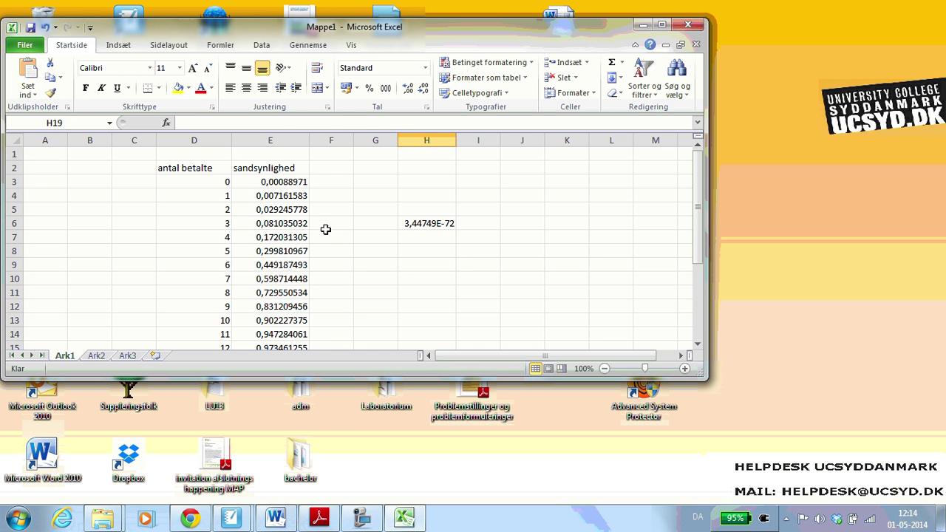
# Copy the non-cumulative FALSK formula from E3 down through E24, replacing the cumulative formulas
pyautogui.click(292, 182)
pyautogui.press('Down')
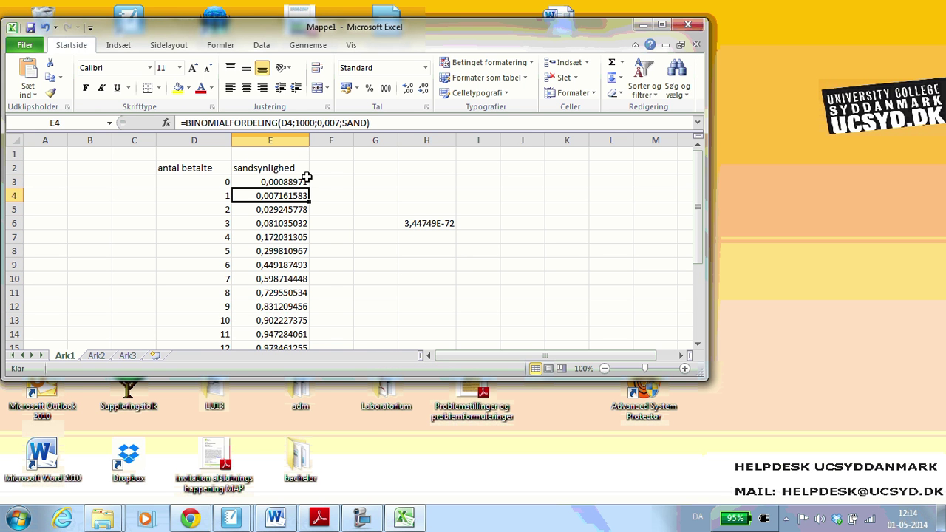
pyautogui.click(291, 181)
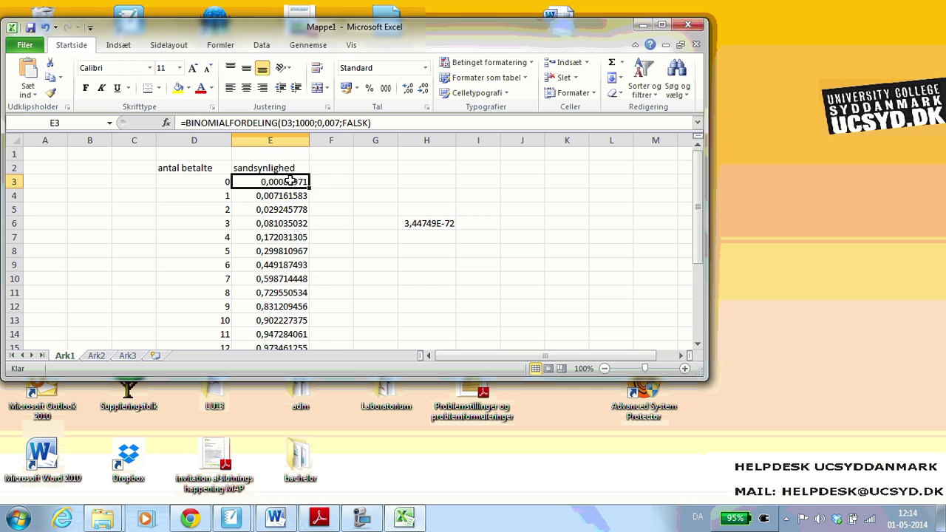
pyautogui.moveTo(309, 190); pyautogui.dragTo(307, 335)
pyautogui.click(395, 290)
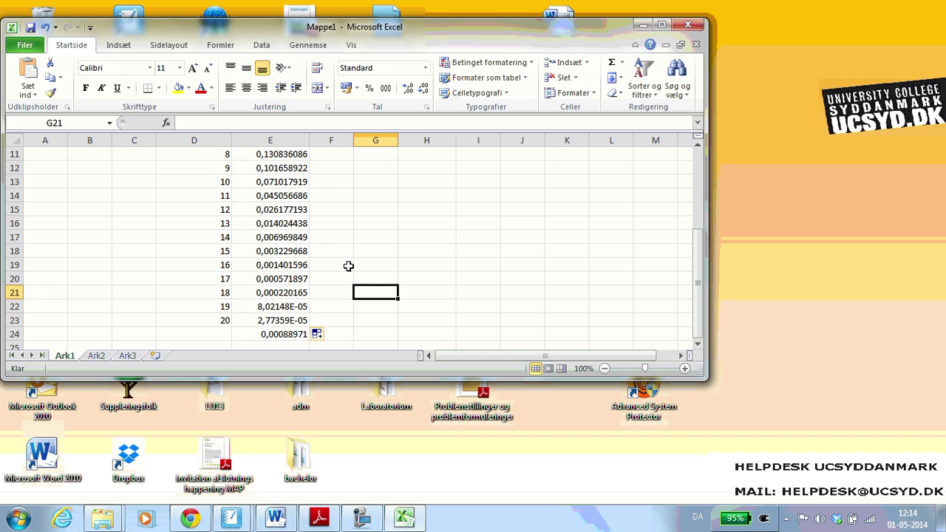
pyautogui.scroll(4, 348, 266)
pyautogui.scroll(-4, 348, 266)
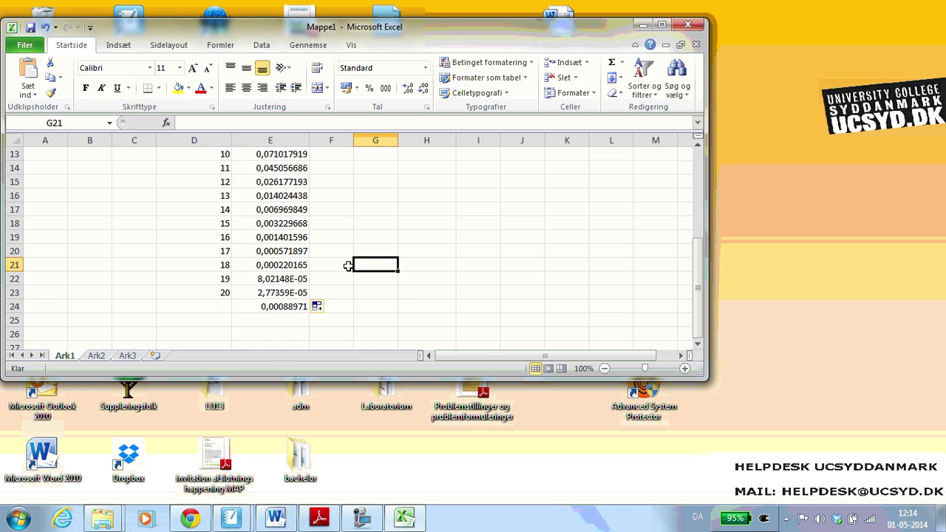
pyautogui.scroll(3, 348, 266)
# Switch to the Word document LØS aug 09 UD Mie and compare with its probability table for exercise 3.4
pyautogui.click(643, 25)
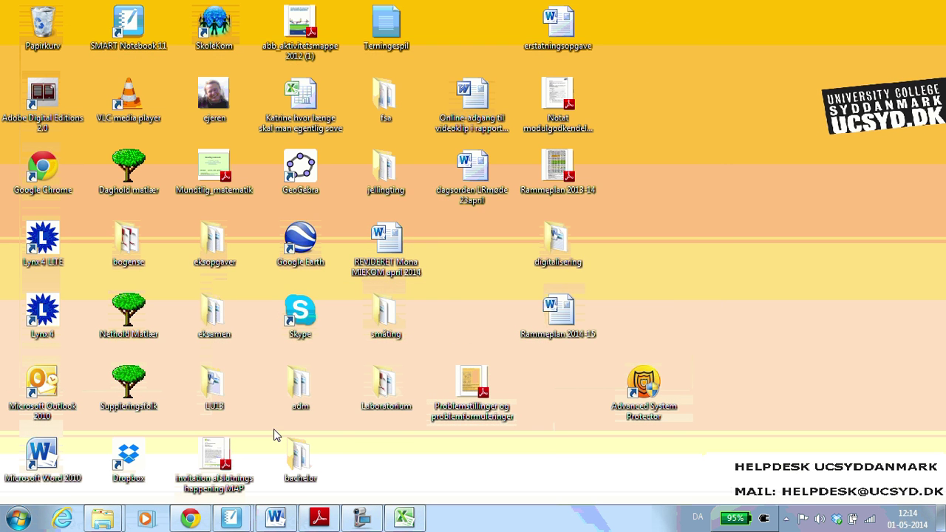
pyautogui.click(276, 517)
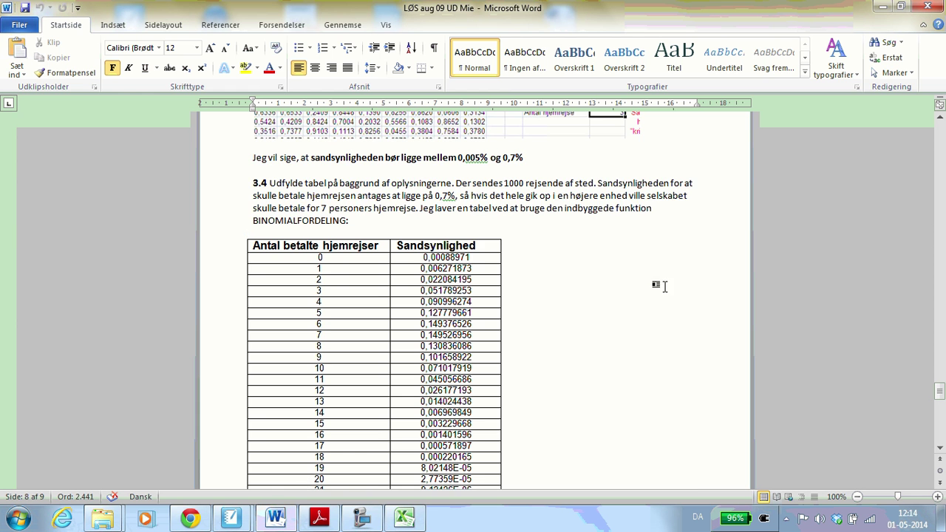
pyautogui.scroll(-2, 671, 285)
pyautogui.scroll(2, 673, 285)
pyautogui.click(881, 6)
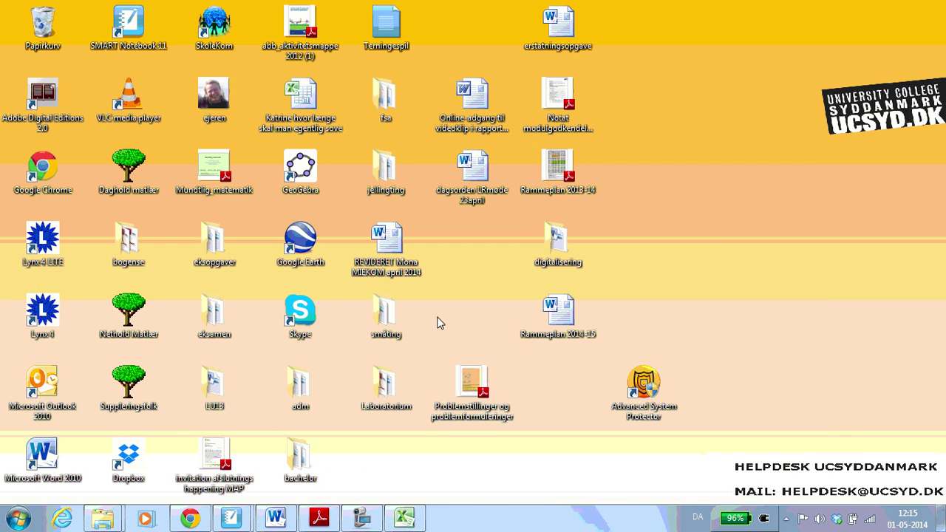
# Switch back to the Mappe1 workbook in Excel, maximize its window and review the whole probability table
pyautogui.click(404, 517)
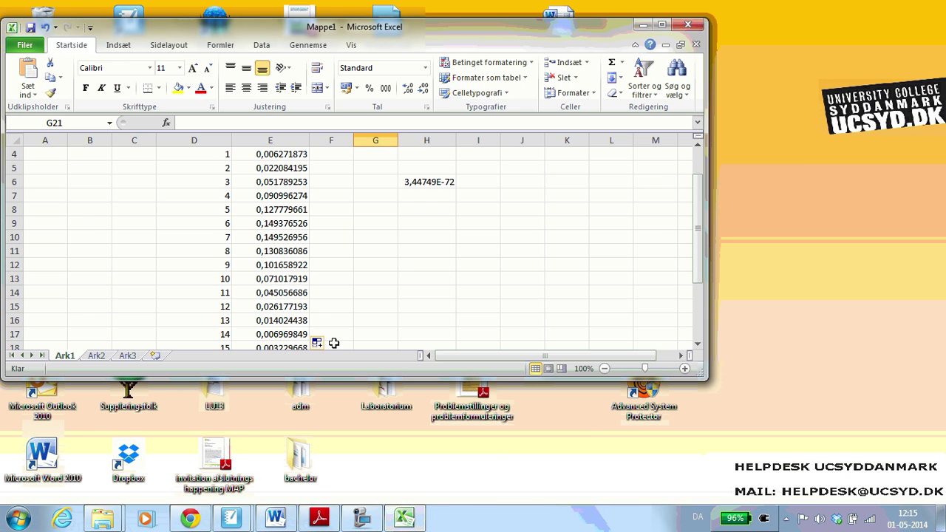
pyautogui.click(661, 24)
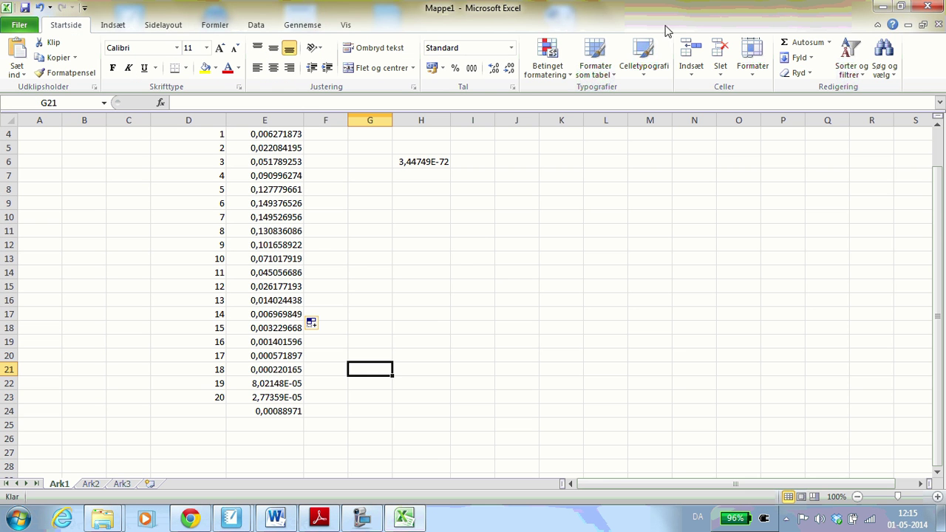
pyautogui.click(359, 273)
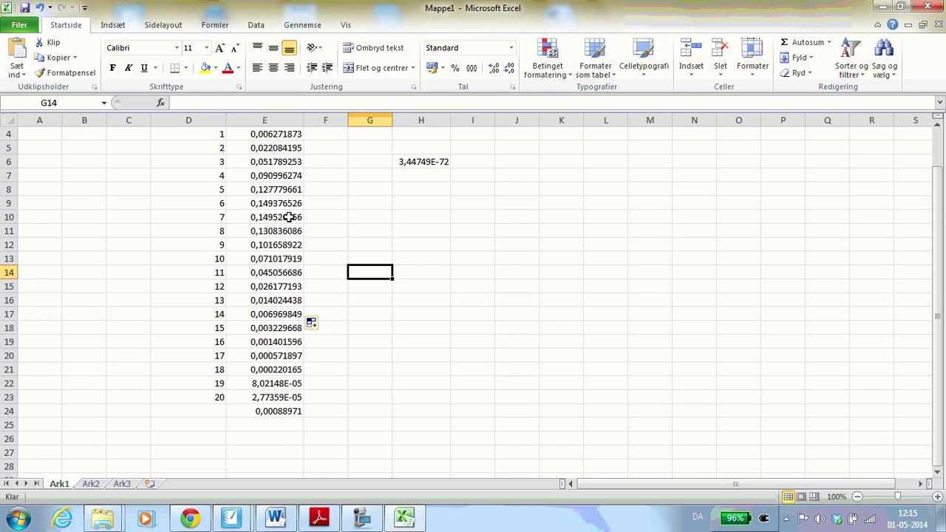
pyautogui.scroll(1, 421, 257)
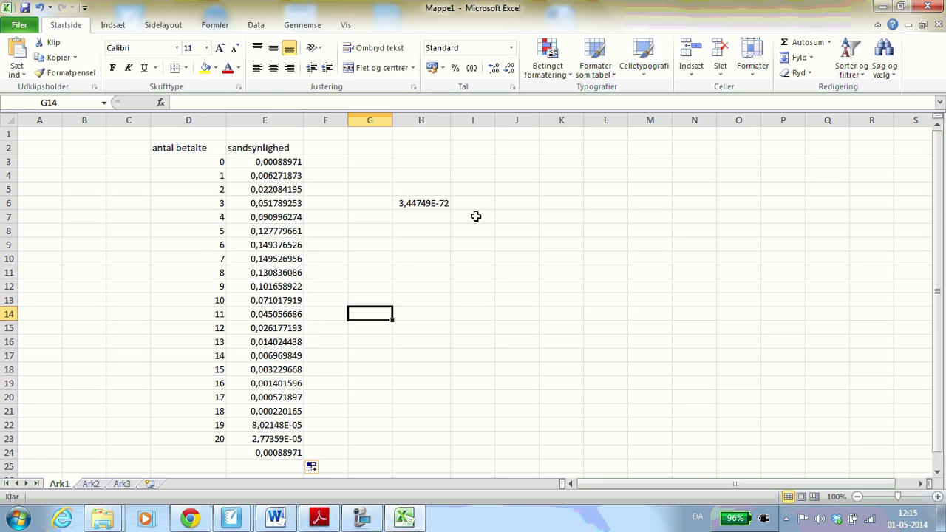
pyautogui.click(363, 517)
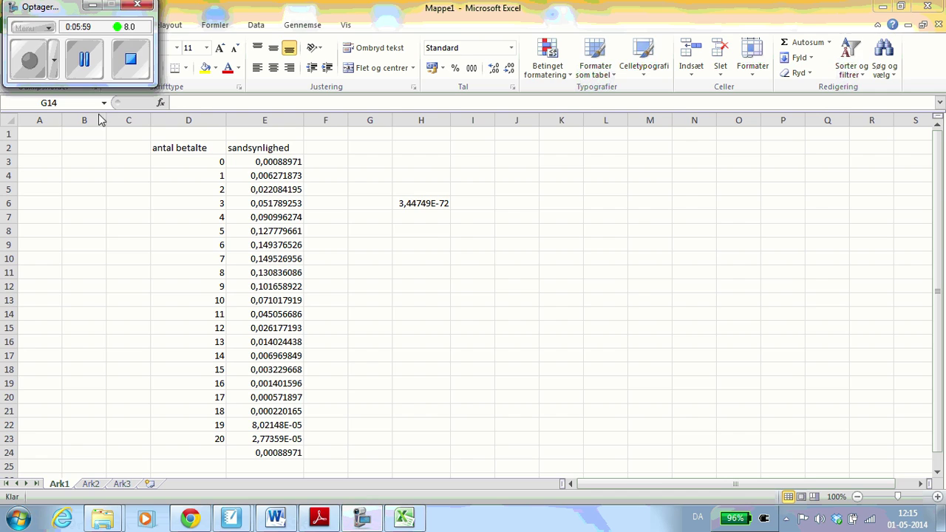